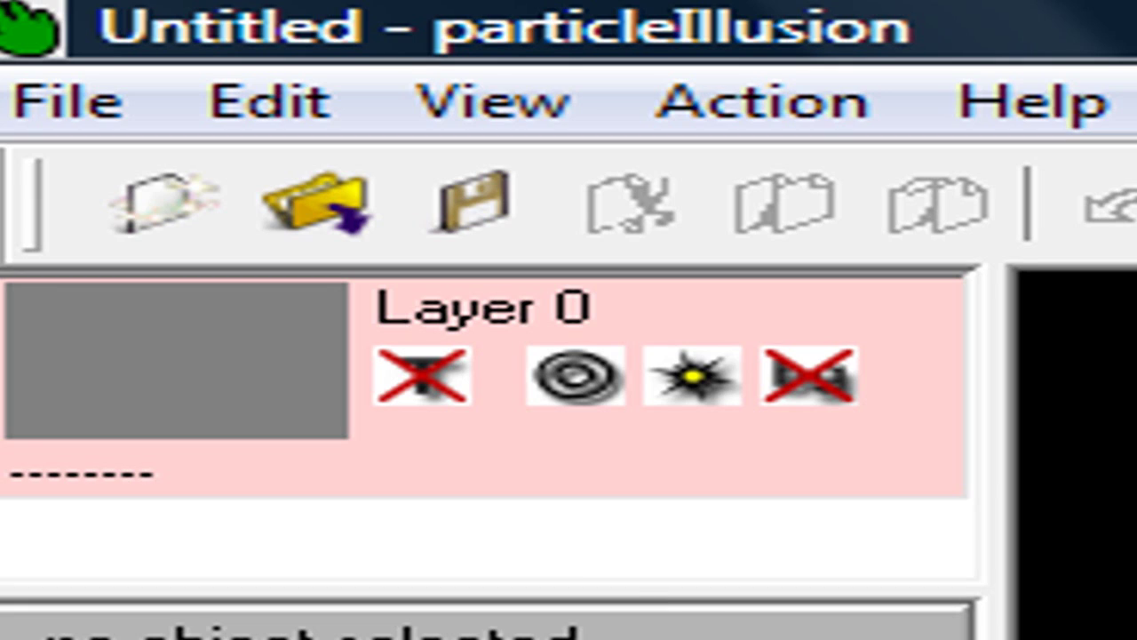
Load 'alleyway top.wmv' from the Desktop as the layer background, accepting the framerate warning and keeping the stage size
{"action": "double_click", "coordinate": [223, 436]}
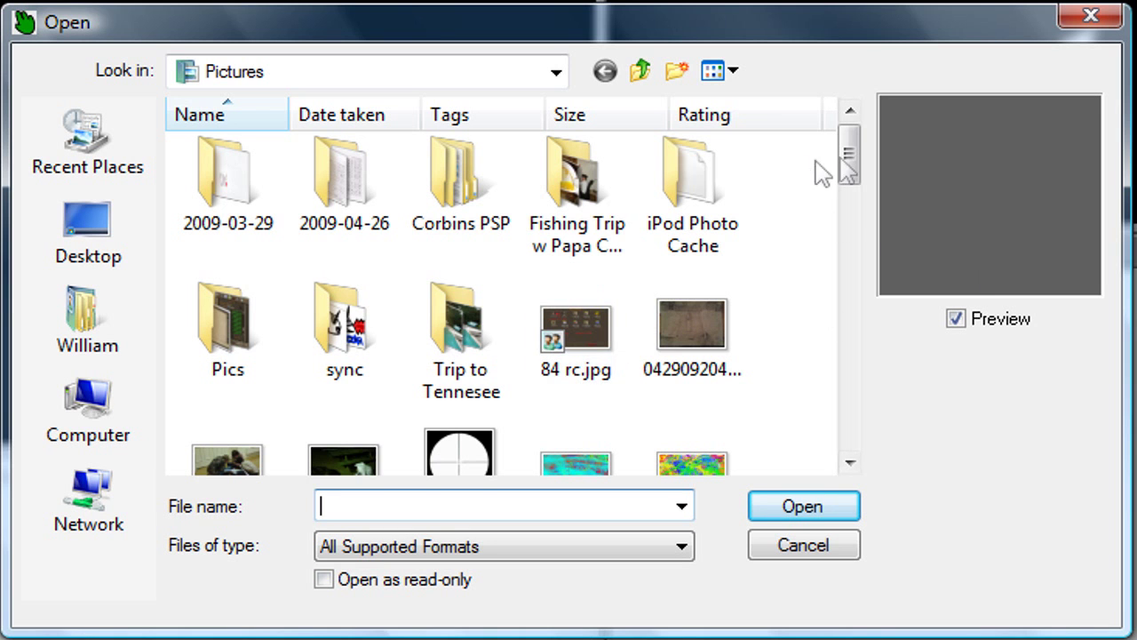
{"action": "left_click", "coordinate": [99, 314]}
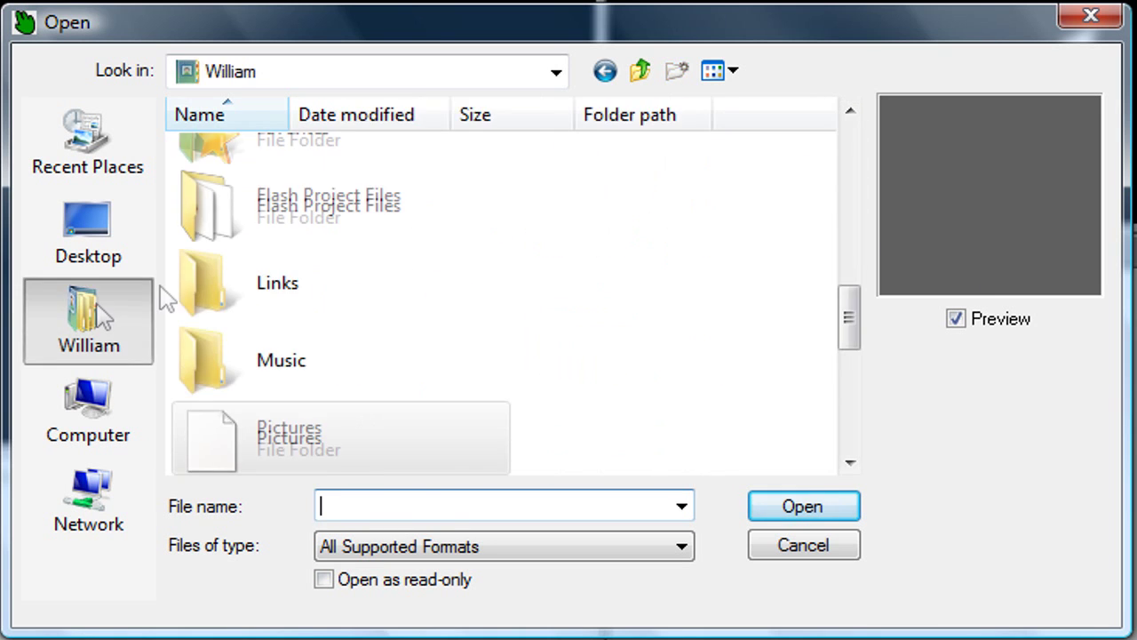
{"action": "left_click_drag", "start_coordinate": [845, 315], "coordinate": [812, 213]}
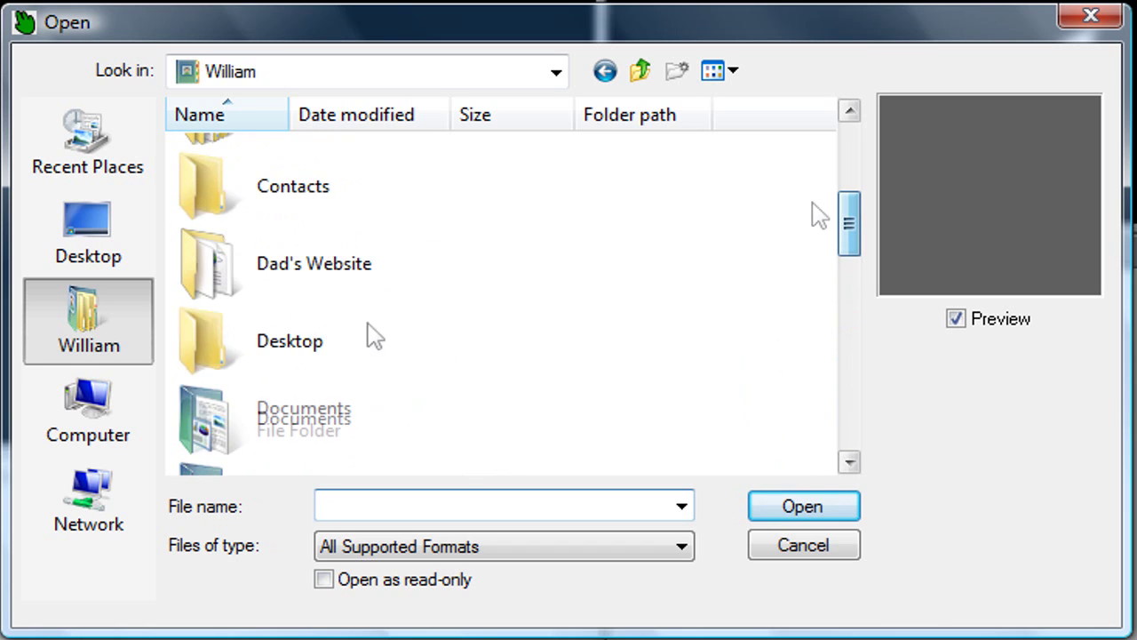
{"action": "left_click", "coordinate": [59, 251]}
{"action": "left_click_drag", "start_coordinate": [855, 161], "coordinate": [857, 211]}
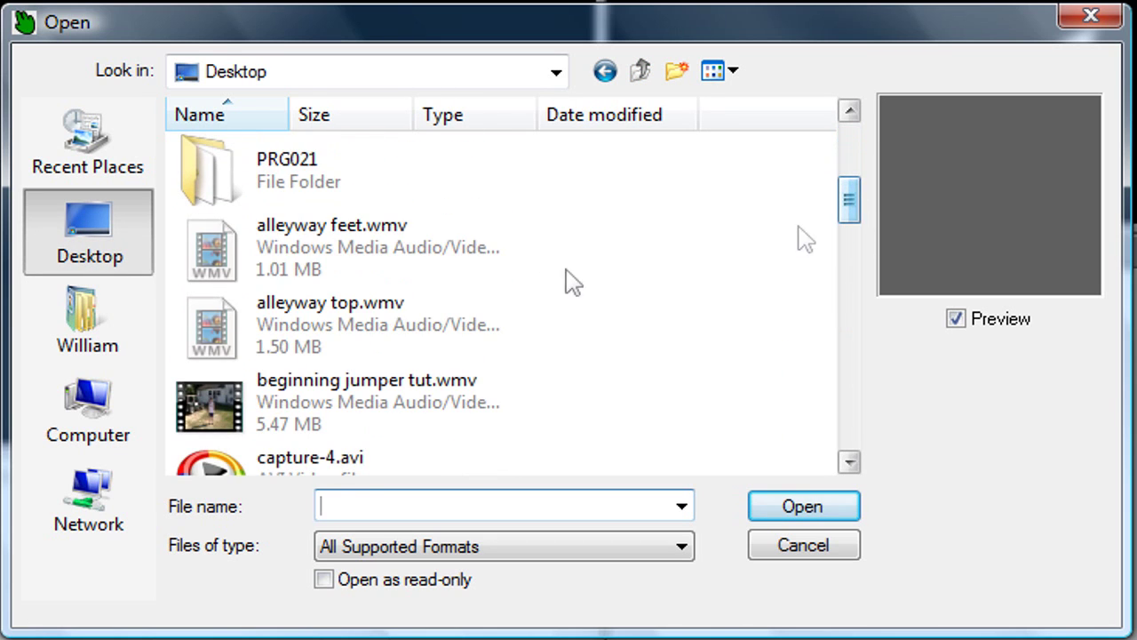
{"action": "left_click", "coordinate": [473, 349]}
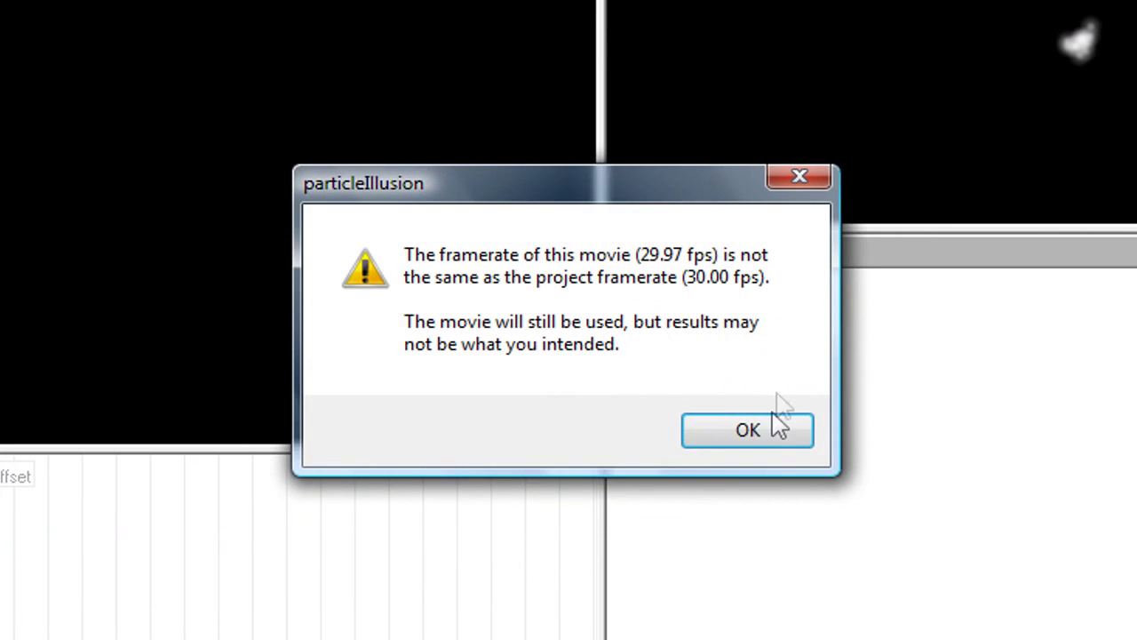
{"action": "left_click", "coordinate": [760, 435]}
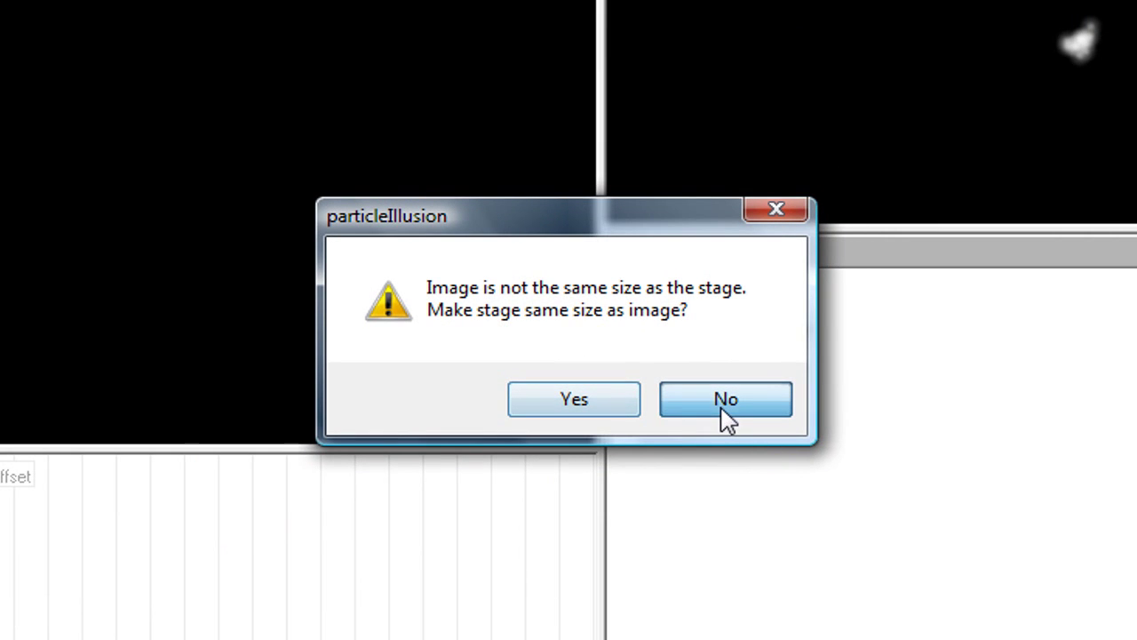
{"action": "left_click", "coordinate": [722, 408]}
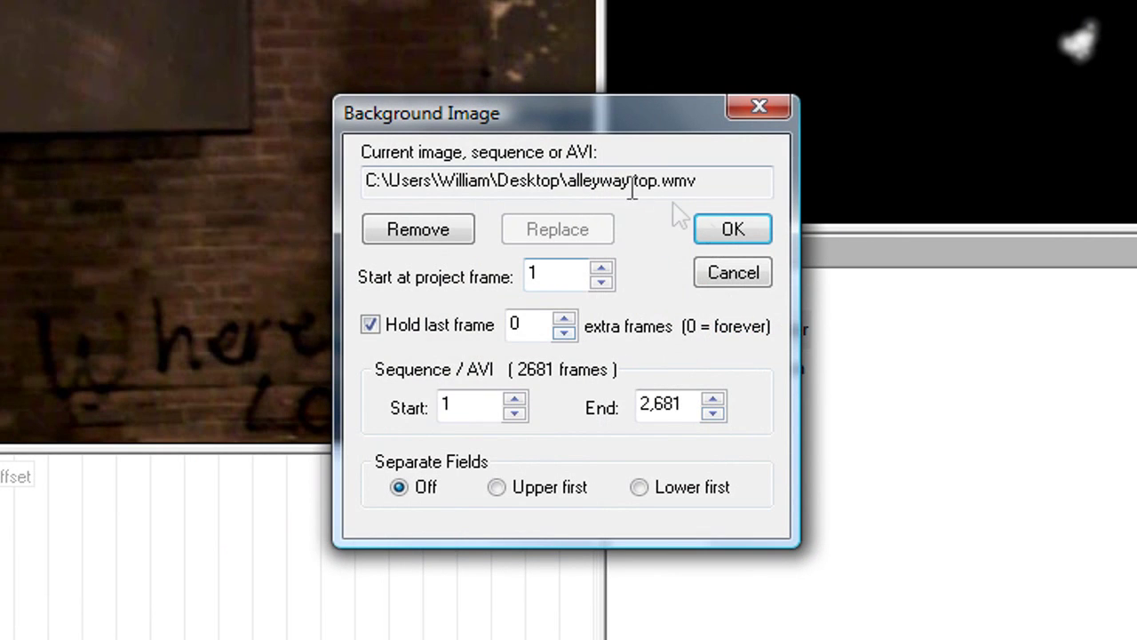
Confirm the background video settings and zoom the stage to fit the view
{"action": "left_click", "coordinate": [722, 233]}
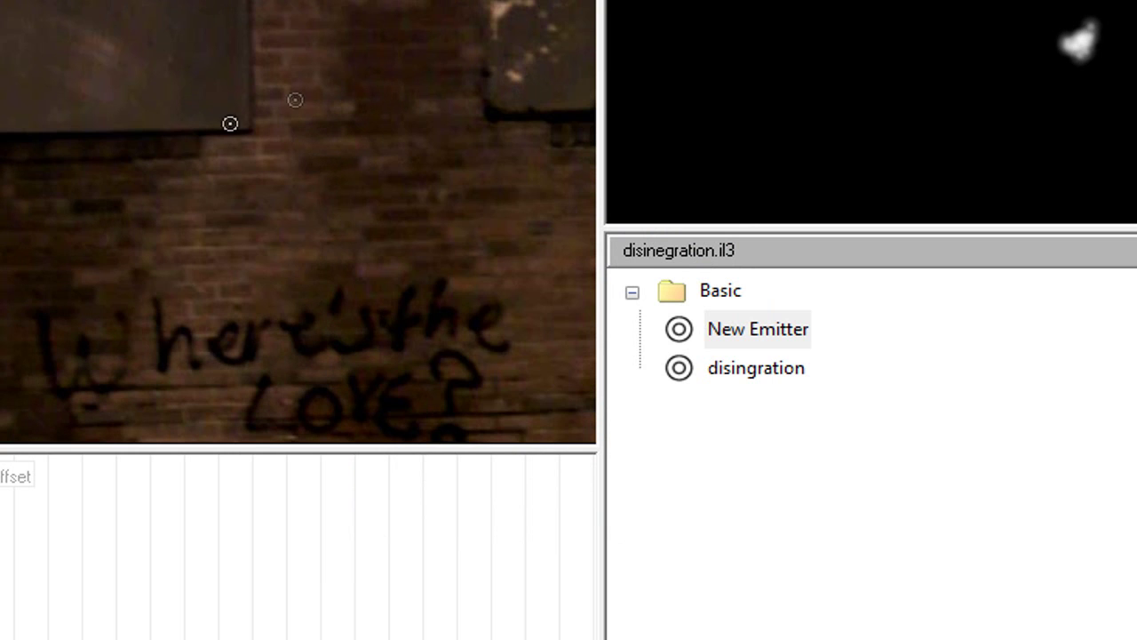
{"action": "right_click", "coordinate": [209, 95]}
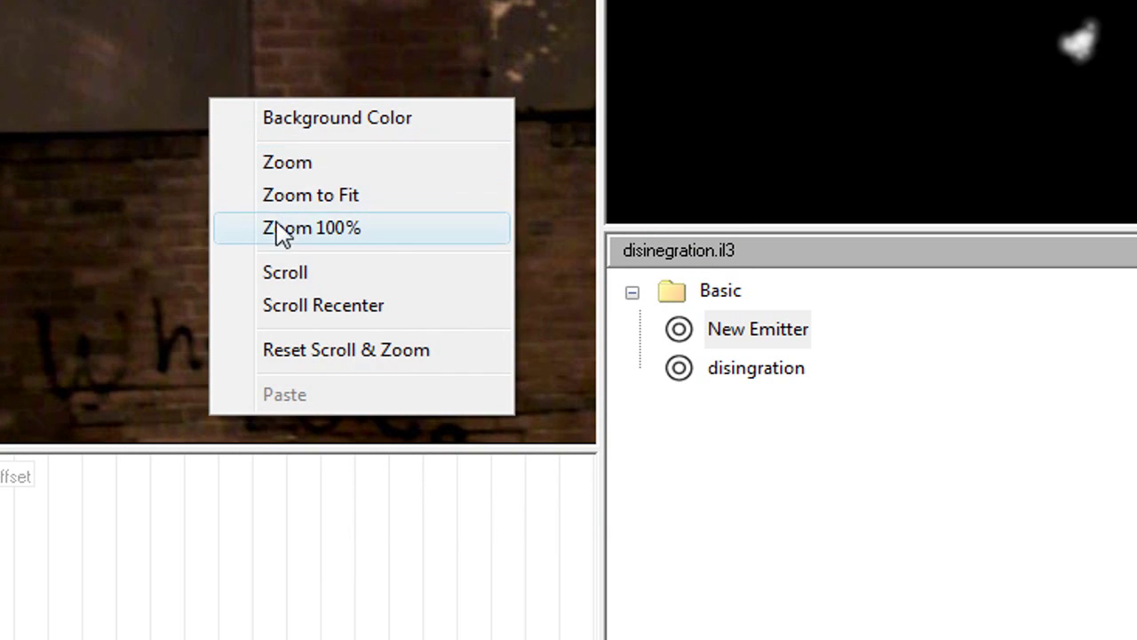
{"action": "left_click", "coordinate": [278, 194]}
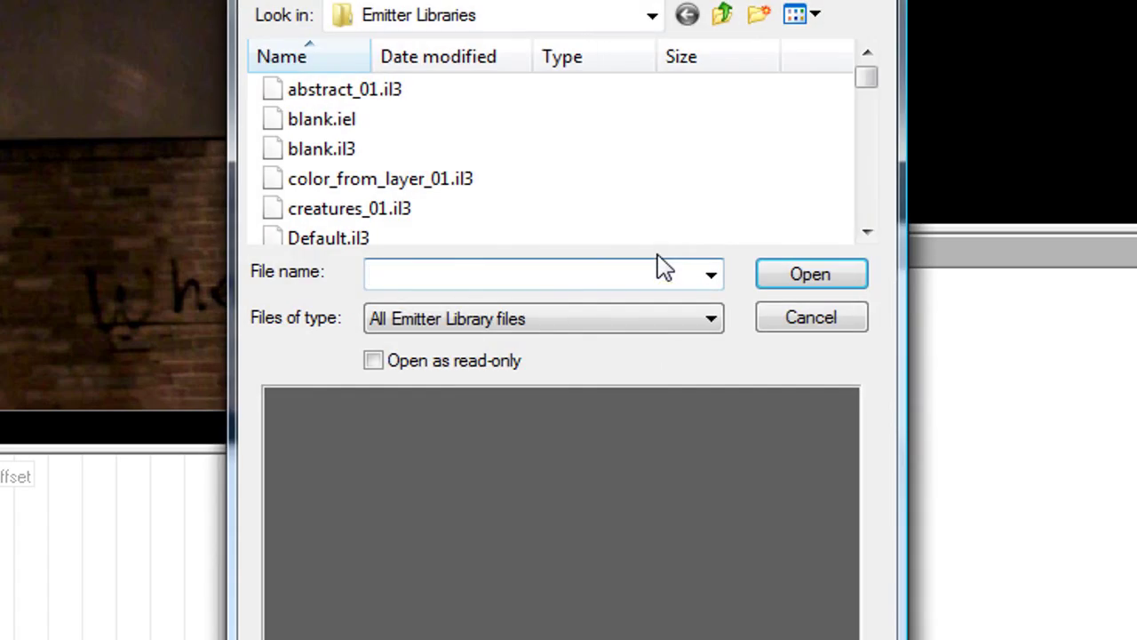
Place an Ecksploshun emitter from emitters_04_12 below the dark wall panel and preview it
{"action": "left_click_drag", "start_coordinate": [868, 78], "coordinate": [870, 147]}
{"action": "double_click", "coordinate": [436, 224]}
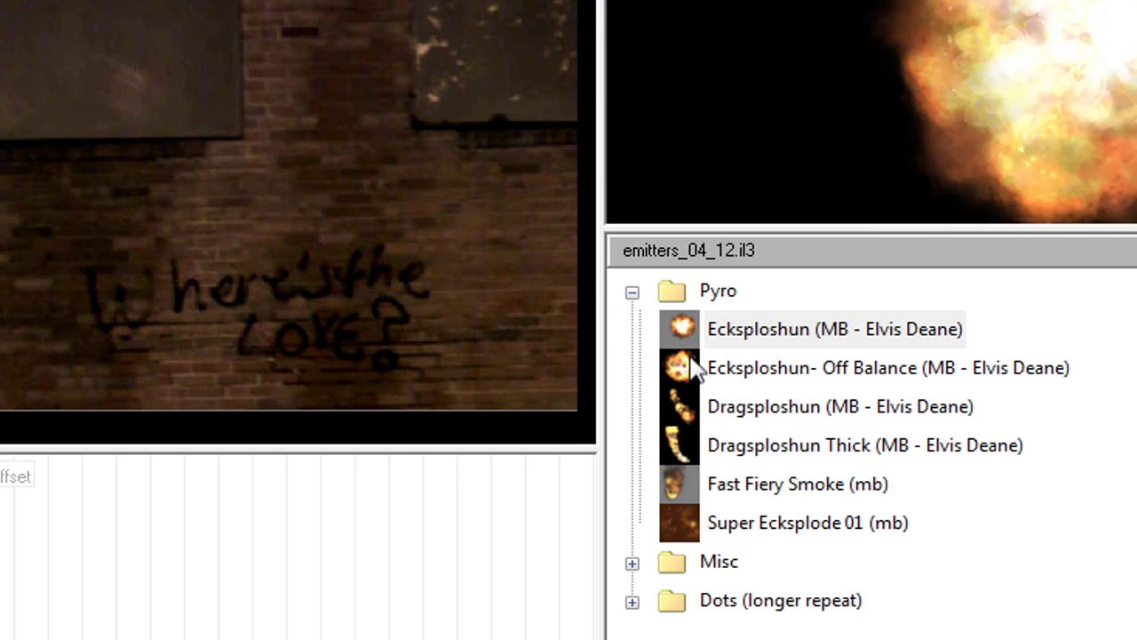
{"action": "left_click", "coordinate": [690, 342]}
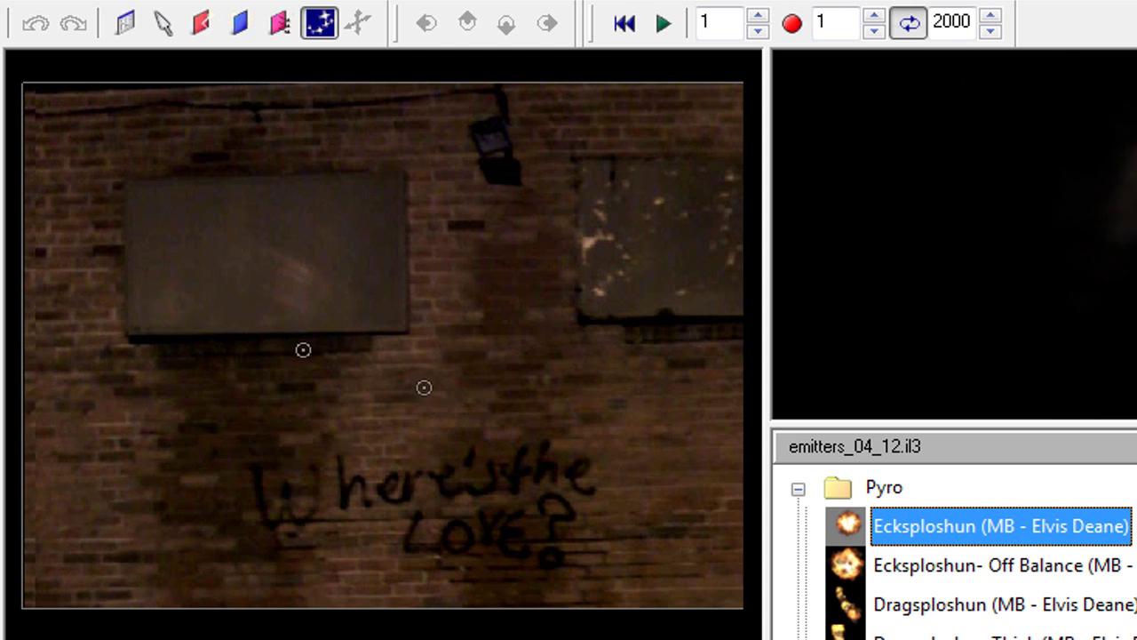
{"action": "left_click", "coordinate": [349, 330]}
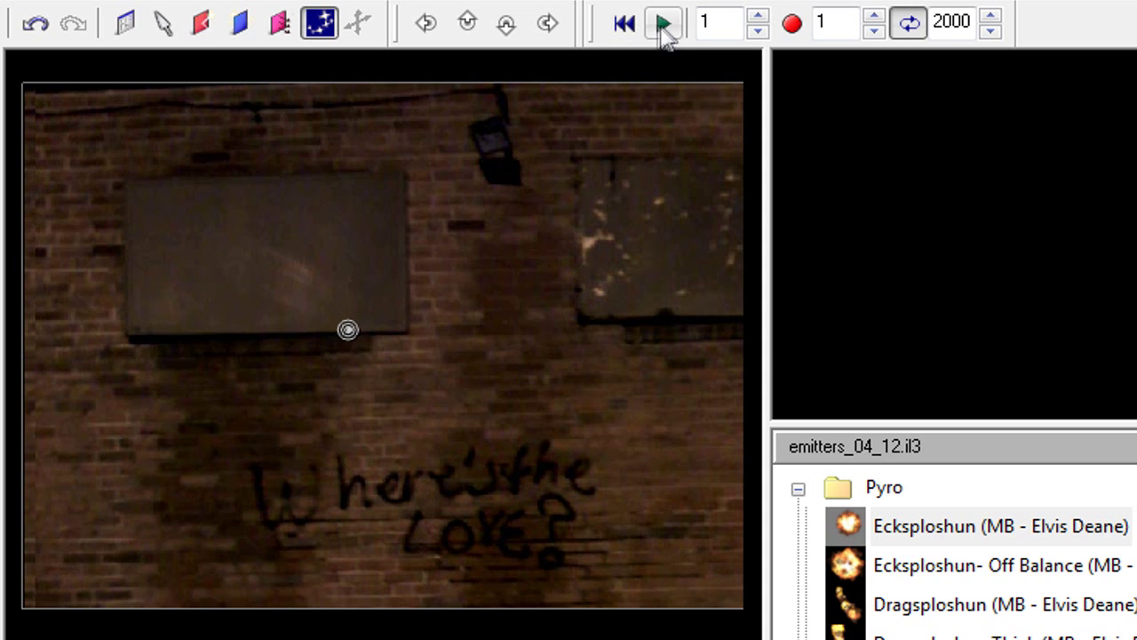
{"action": "left_click", "coordinate": [664, 24]}
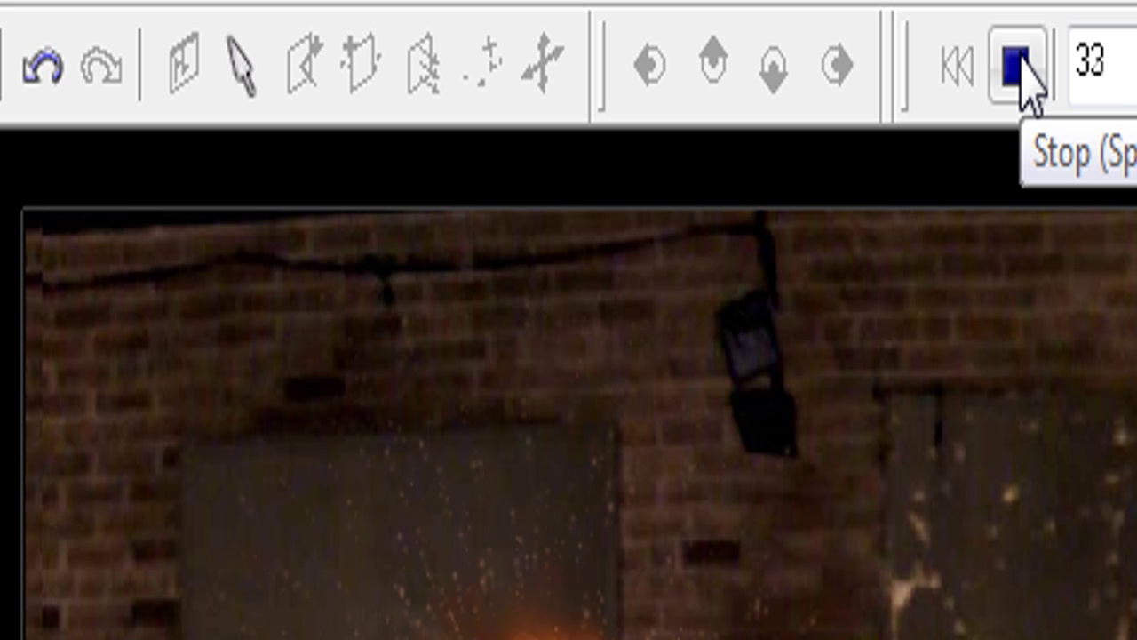
Stop playback, rewind to frame 1, and select the Blocker tool
{"action": "left_click", "coordinate": [666, 26]}
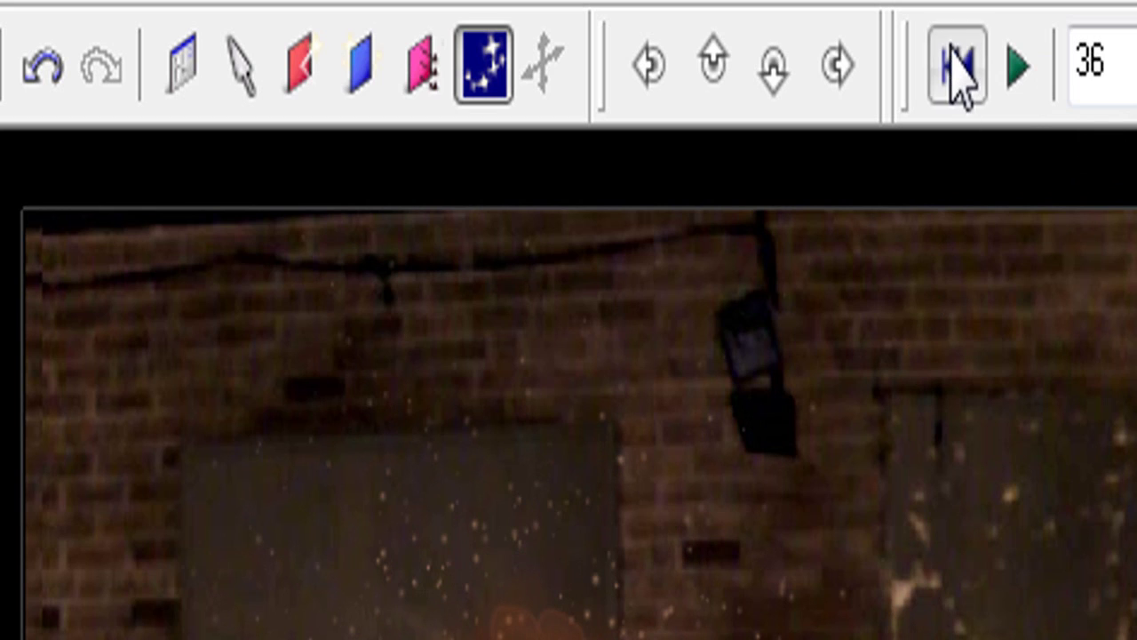
{"action": "left_click", "coordinate": [956, 68]}
{"action": "left_click", "coordinate": [365, 71]}
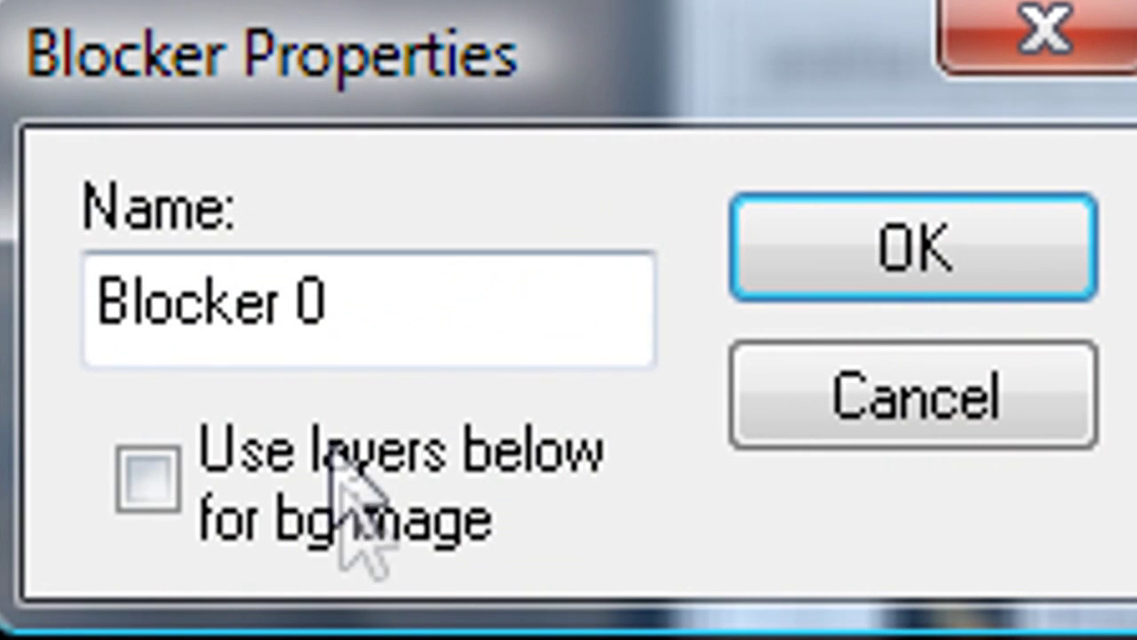
Enable 'Use layers below for bg image' on Blocker 0, confirm, and stop the preview at frame 1
{"action": "left_click", "coordinate": [151, 484]}
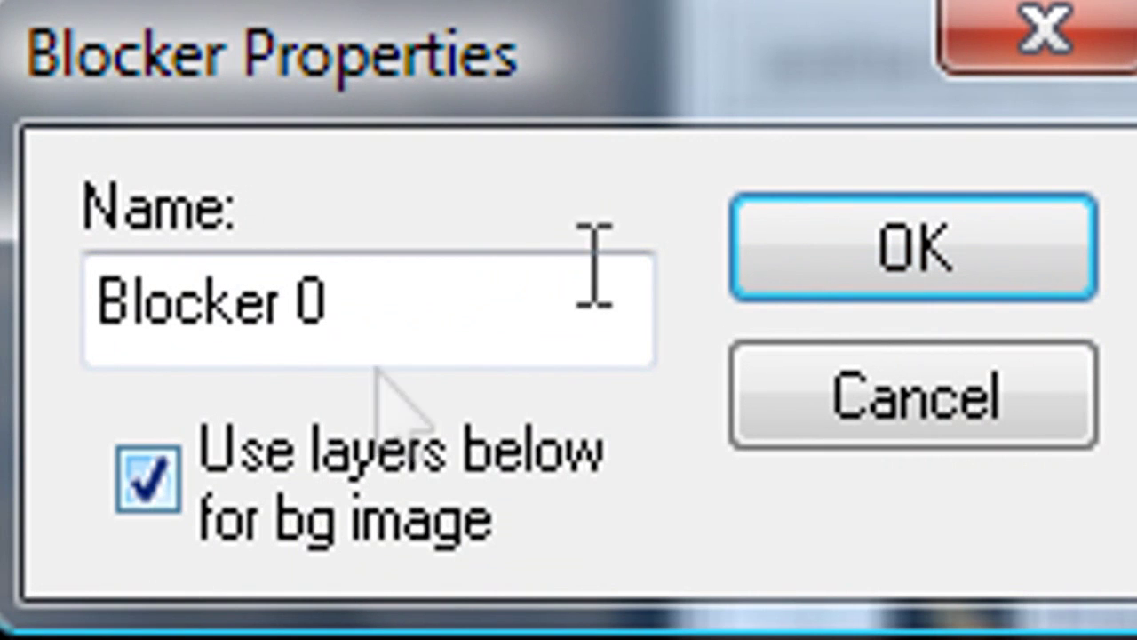
{"action": "left_click", "coordinate": [780, 260]}
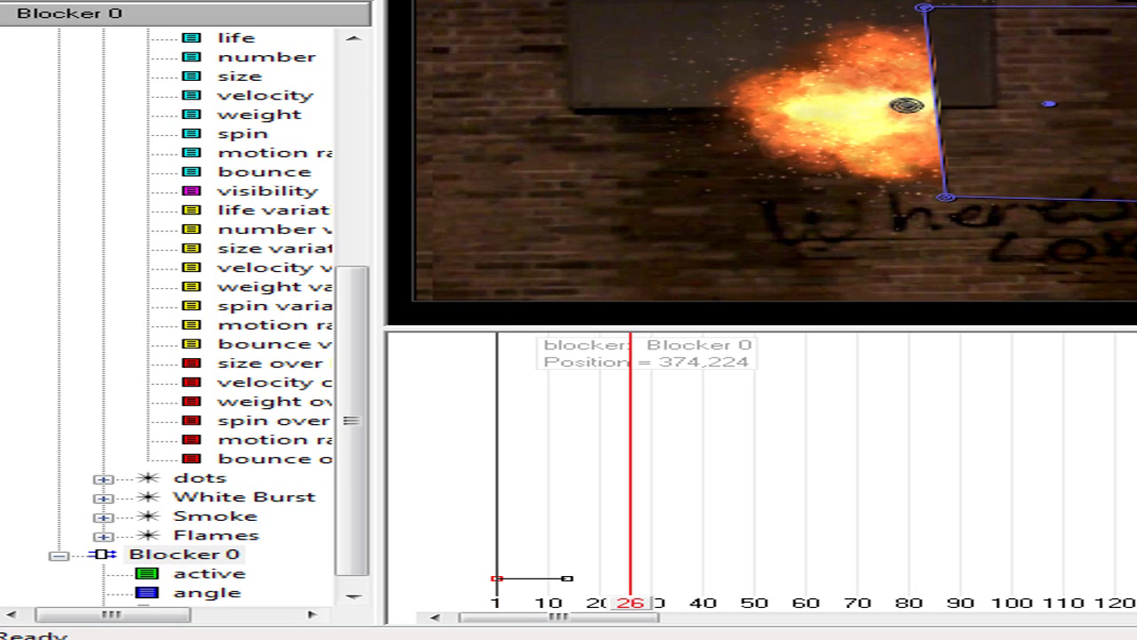
{"action": "left_click", "coordinate": [496, 462]}
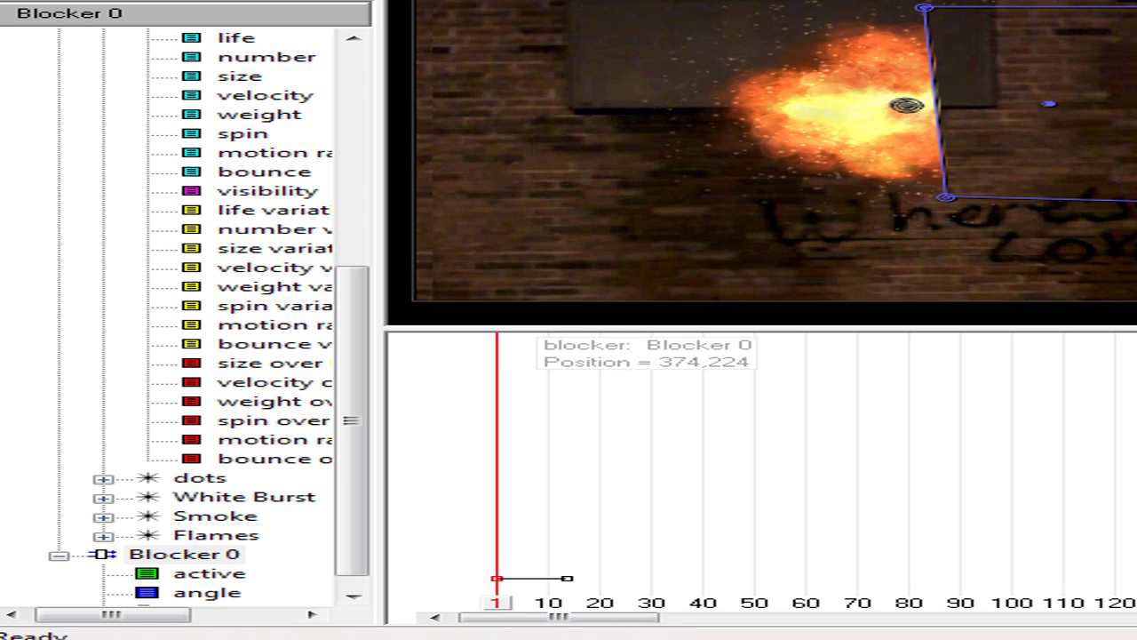
Move Blocker 0's active keyframe to frame 1 and reselect its active track
{"action": "left_click", "coordinate": [206, 574]}
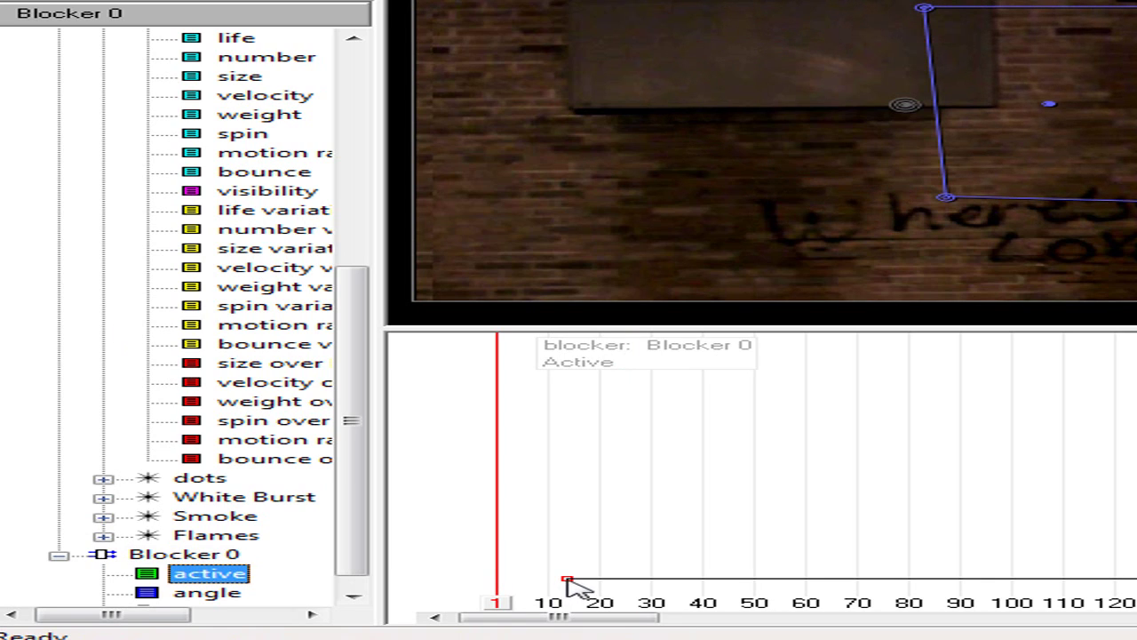
{"action": "left_click_drag", "start_coordinate": [567, 579], "coordinate": [513, 580]}
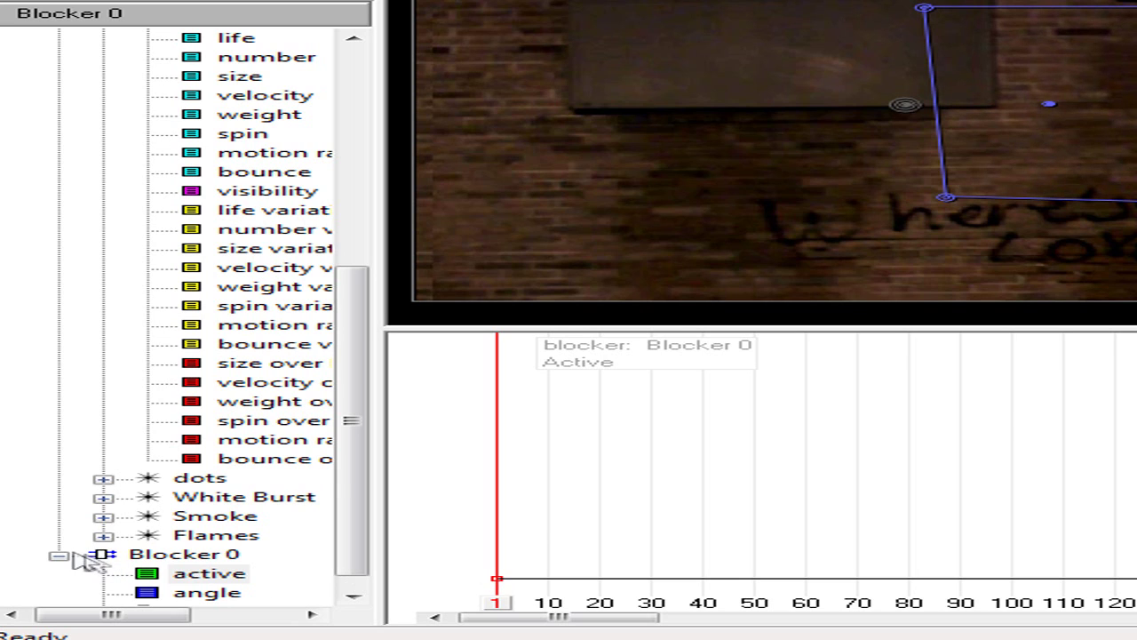
{"action": "left_click_drag", "start_coordinate": [347, 472], "coordinate": [191, 120]}
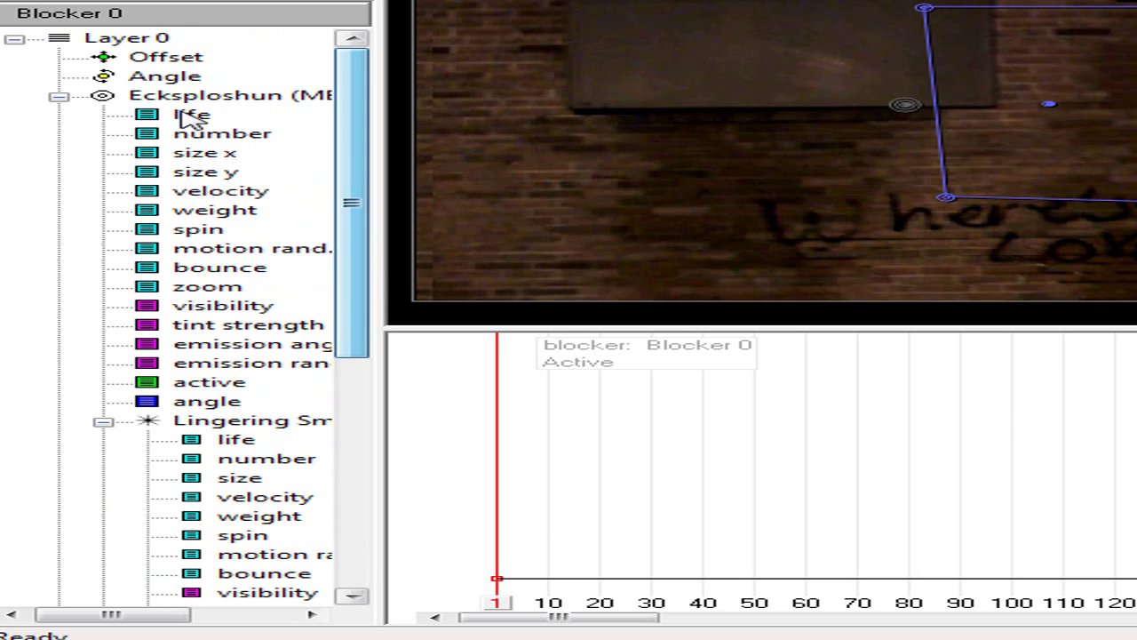
{"action": "left_click", "coordinate": [57, 96]}
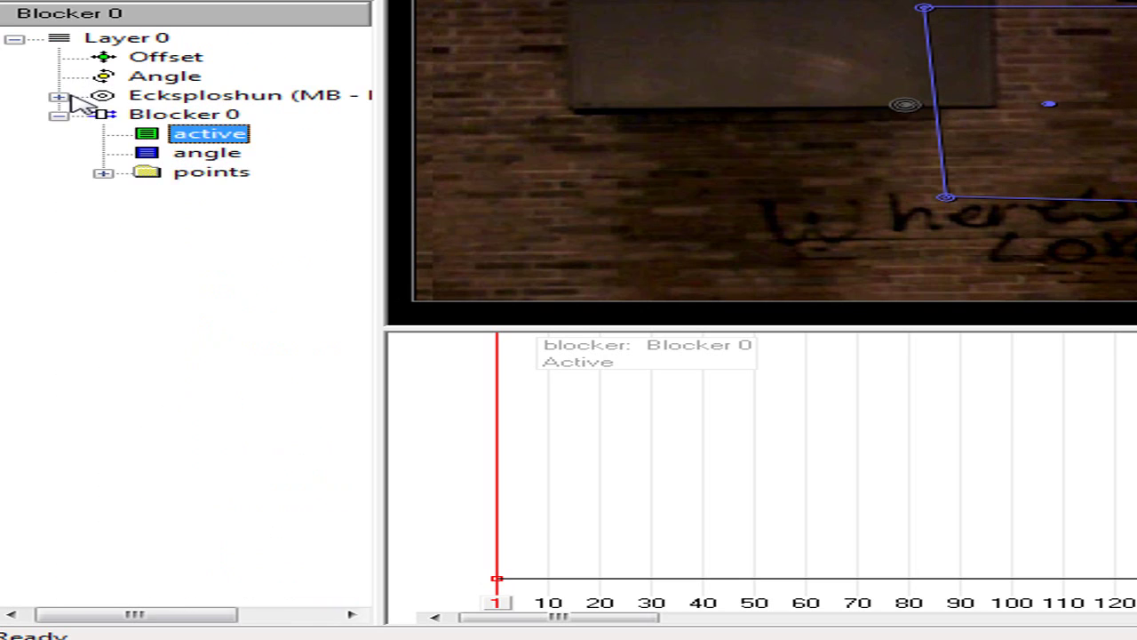
{"action": "left_click", "coordinate": [165, 118]}
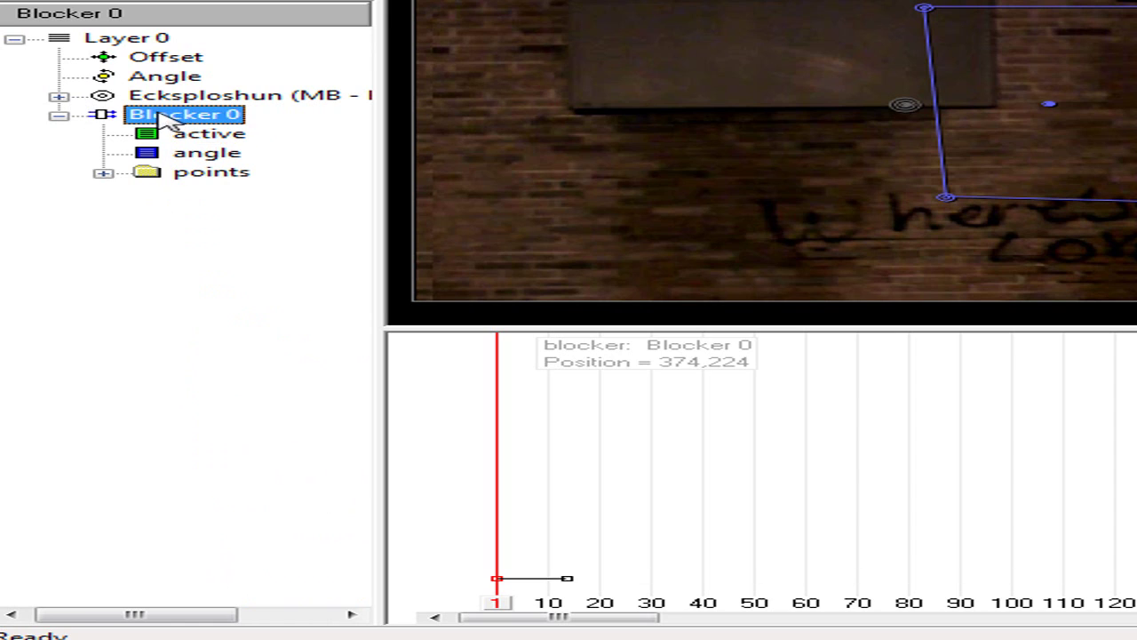
{"action": "left_click", "coordinate": [204, 138]}
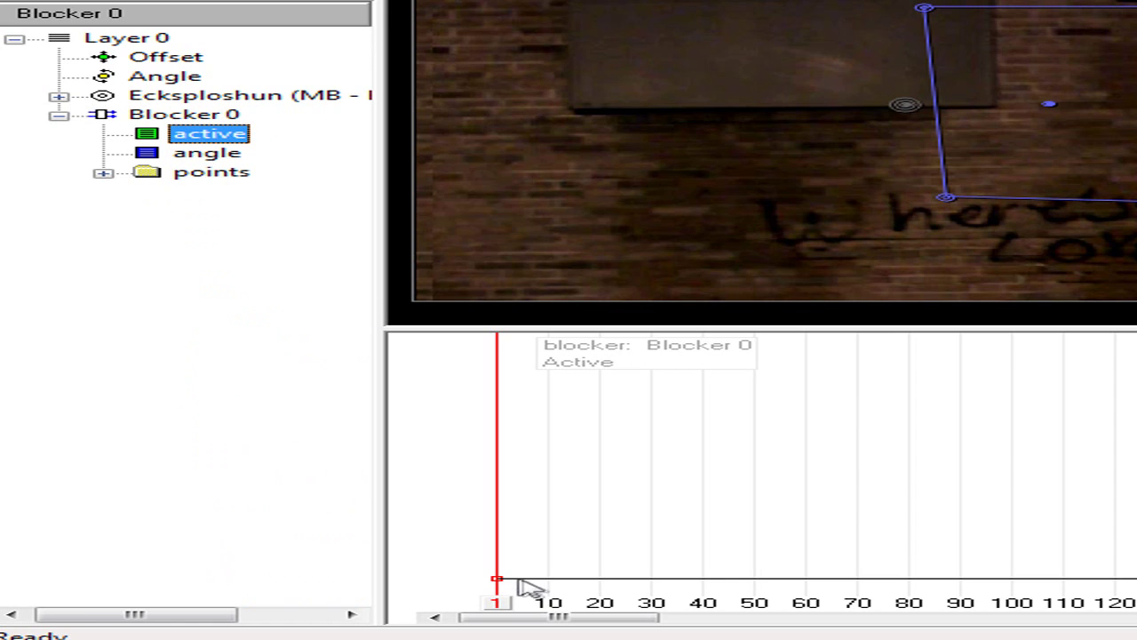
Preview the blocked explosion in the early frames, then stop and return to frame 1
{"action": "mouse_move", "coordinate": [499, 581]}
{"action": "left_mouse_down"}
{"action": "mouse_move", "coordinate": [627, 582]}
{"action": "mouse_move", "coordinate": [447, 558]}
{"action": "left_mouse_up"}
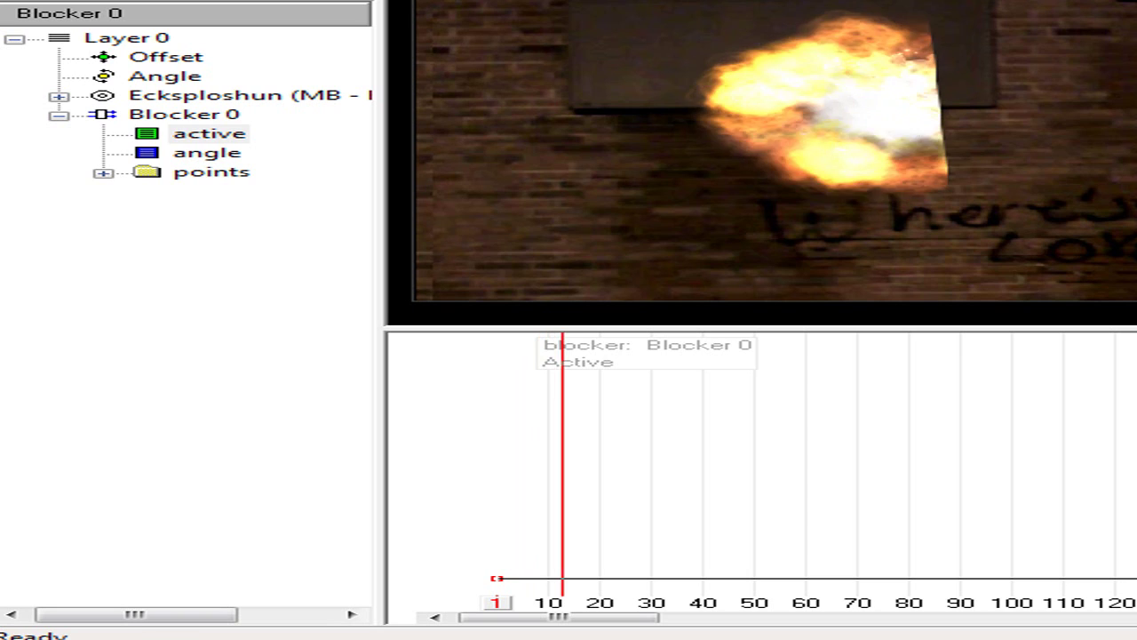
{"action": "key", "text": "space"}
{"action": "key", "text": "Home"}
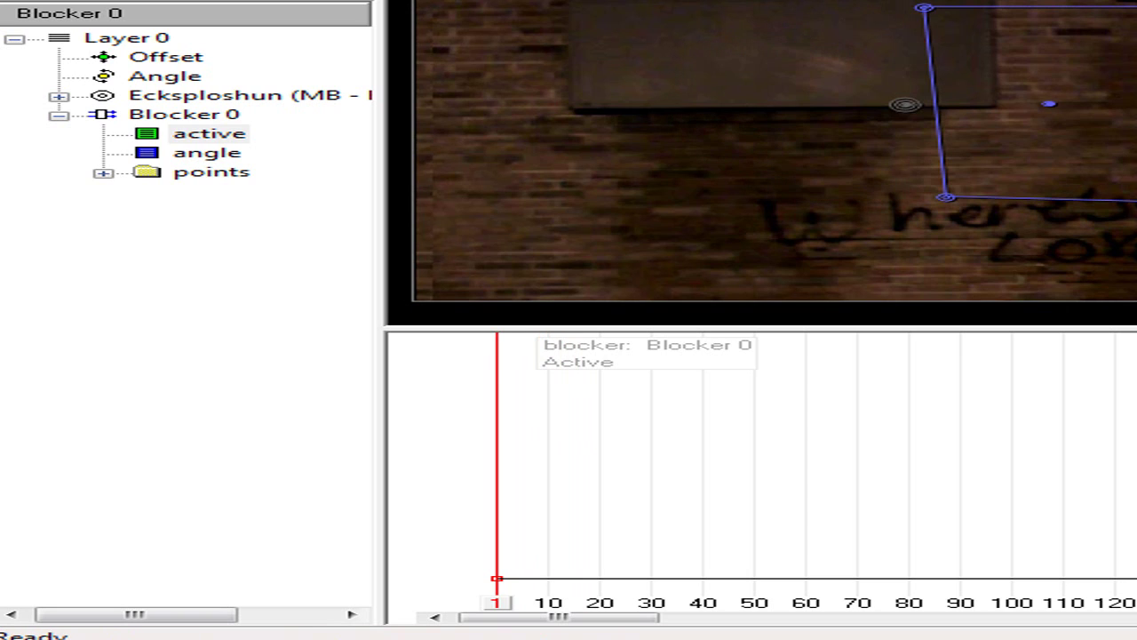